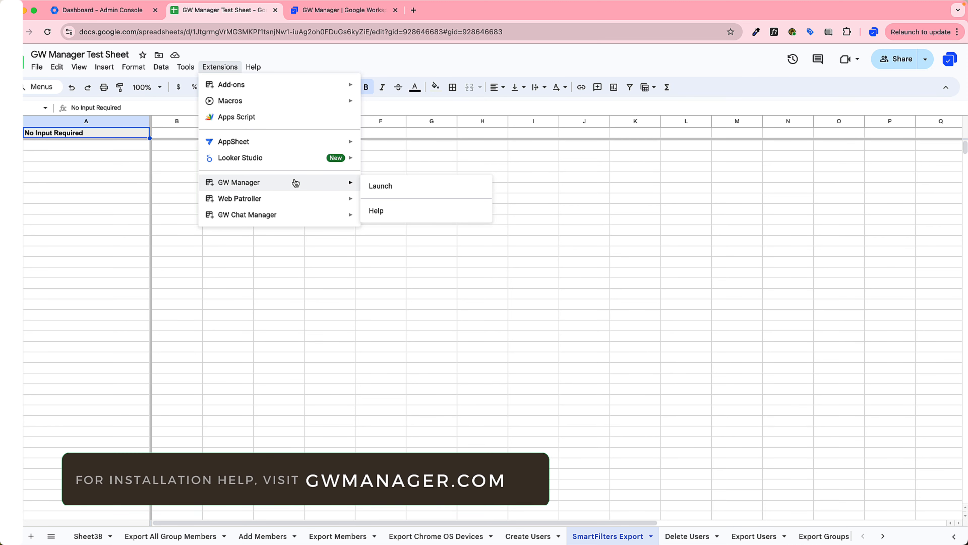
# Launch the GW Manager add-on and run SmartFilters Export for the Manage Users feature.
pyautogui.click(426, 187)
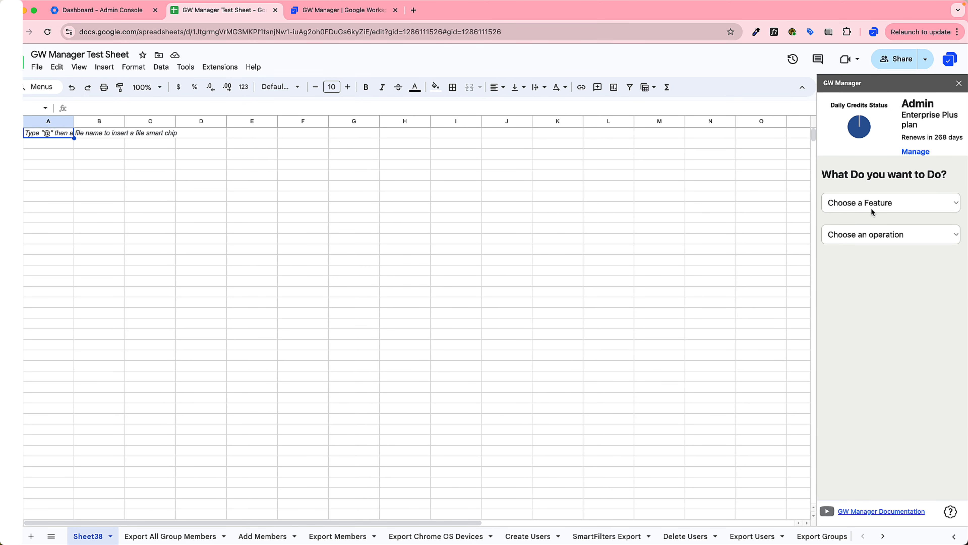
pyautogui.click(873, 206)
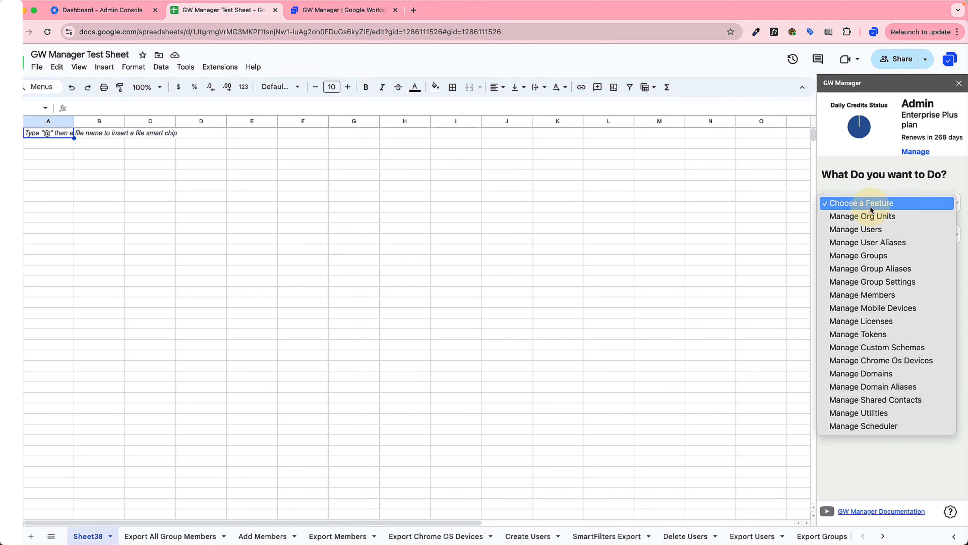
pyautogui.click(870, 230)
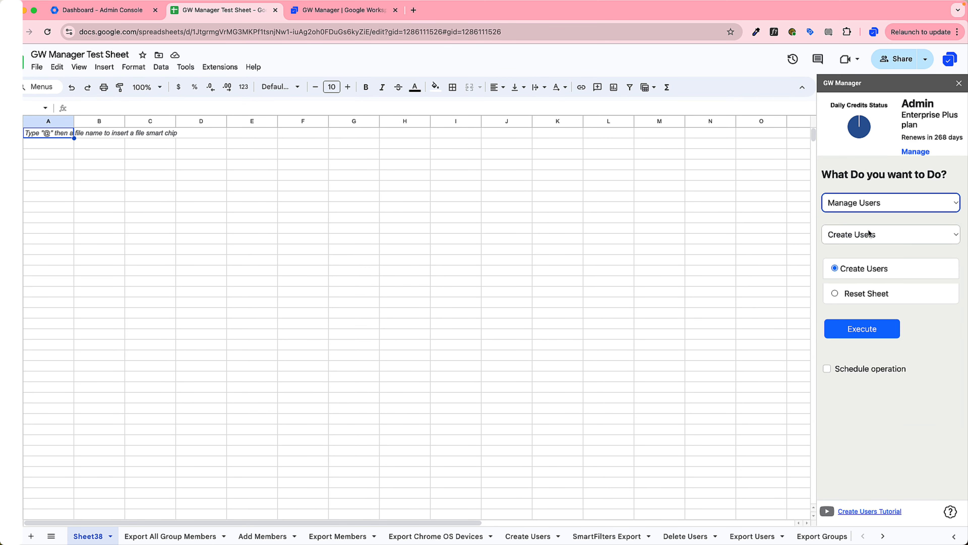
pyautogui.click(875, 238)
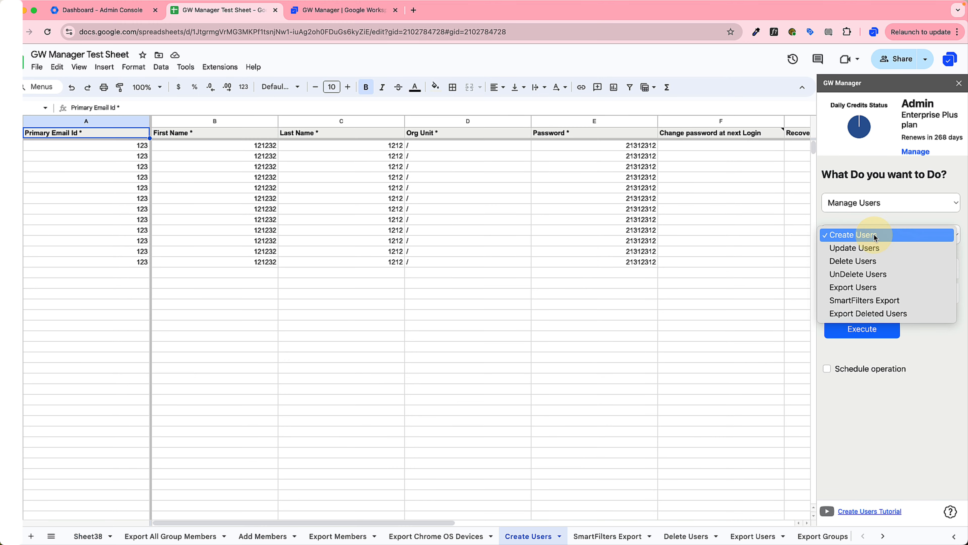
pyautogui.click(850, 301)
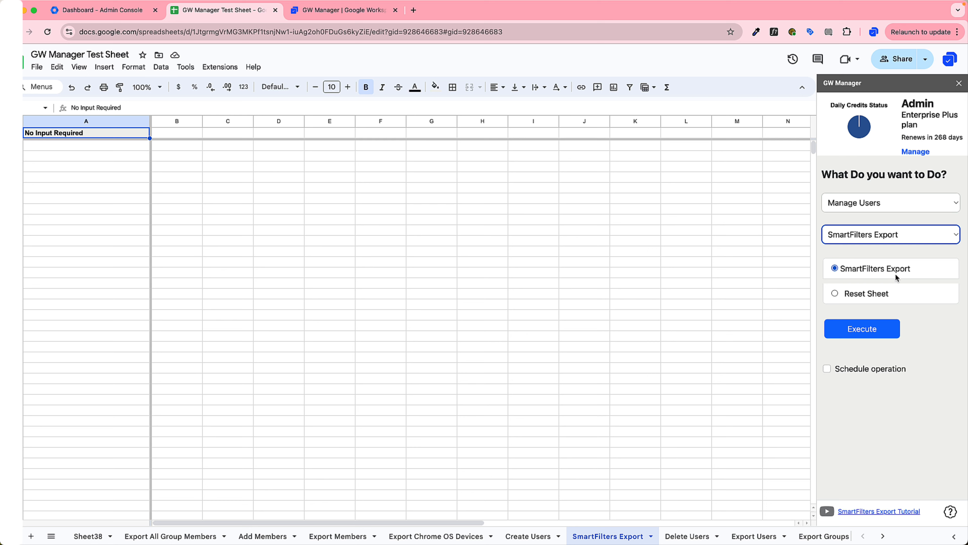
pyautogui.click(839, 333)
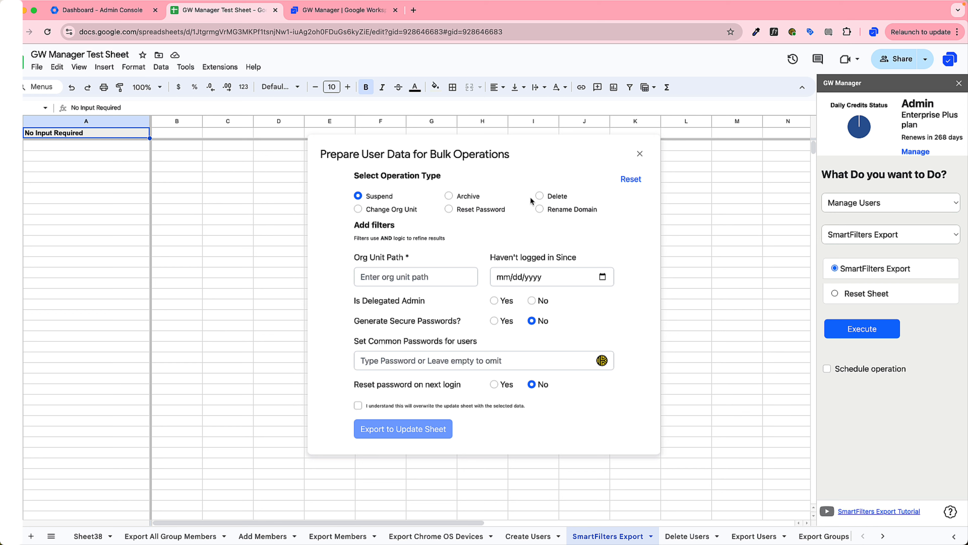
# Export the users who haven't logged in since 01/01/1971 to the delete sheet for the Delete operation, accepting the overwrite.
pyautogui.click(540, 196)
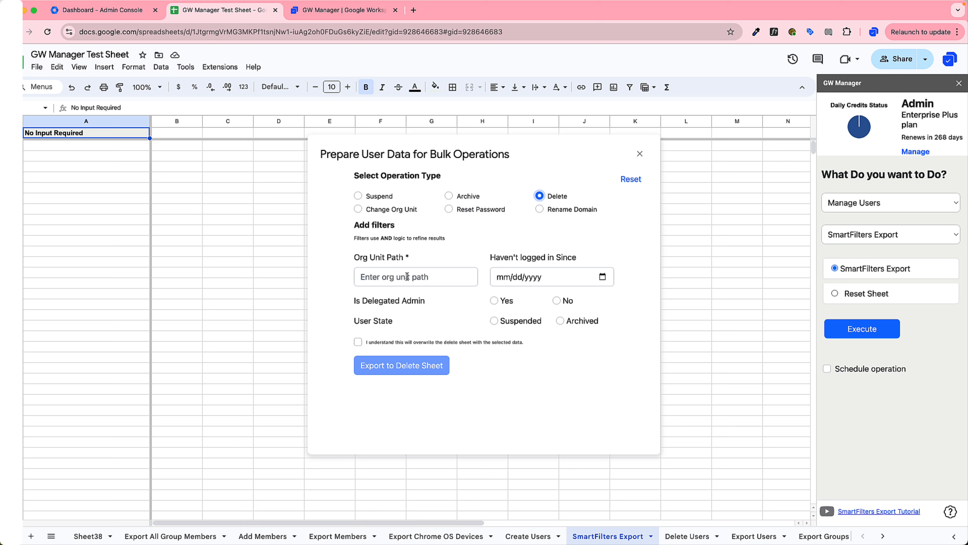
pyautogui.click(504, 279)
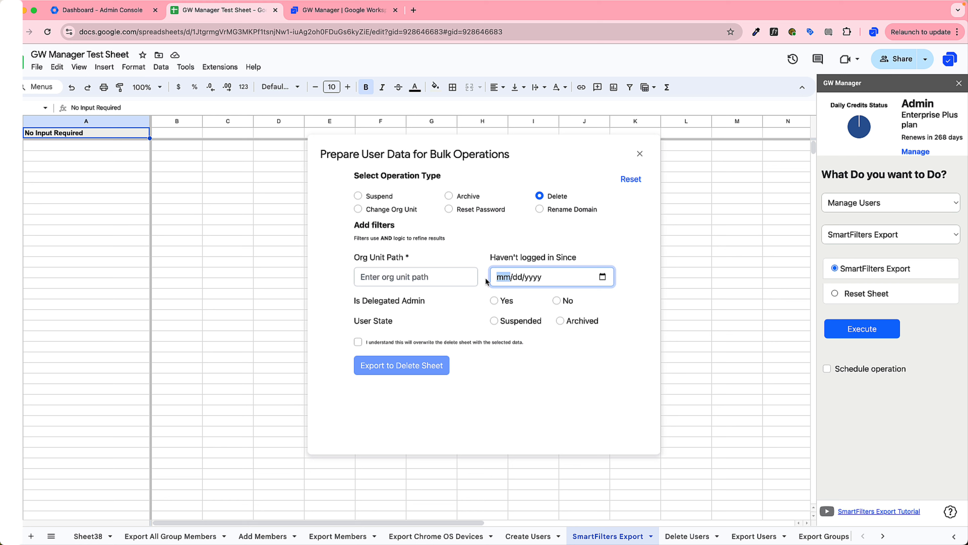
pyautogui.write('01/01/1971')
pyautogui.click(487, 247)
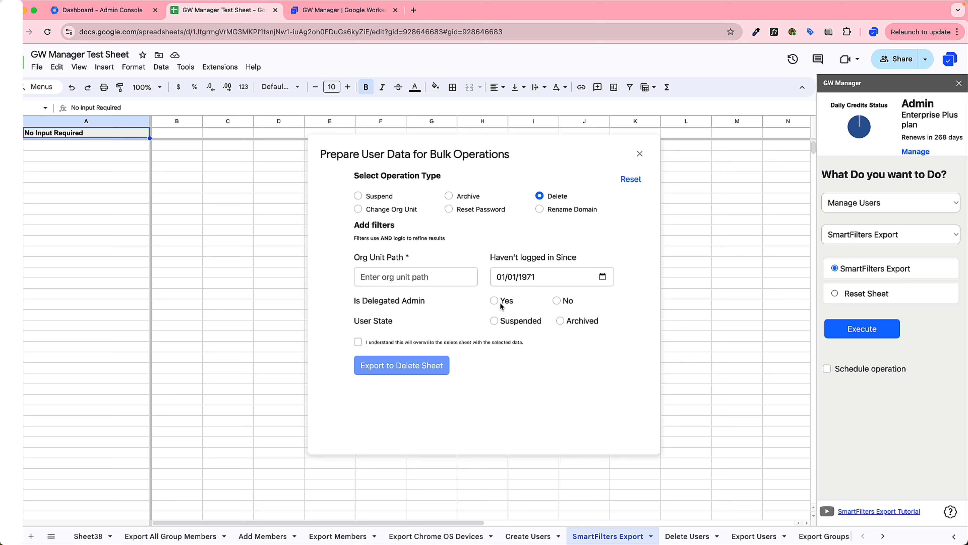
pyautogui.click(358, 342)
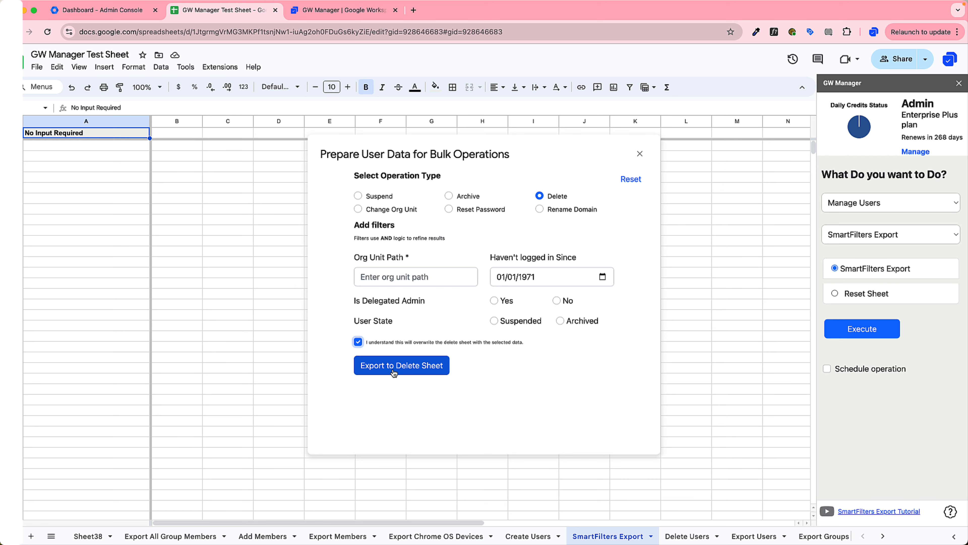
pyautogui.click(381, 370)
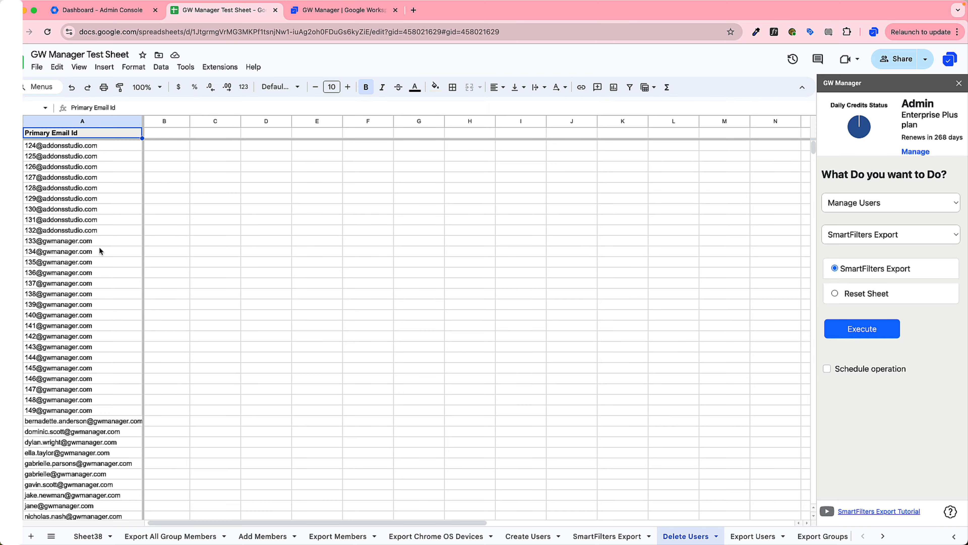
# Look up the first exported email address in the Admin console and check that user's last sign-in.
pyautogui.scroll(-5, 100, 248)
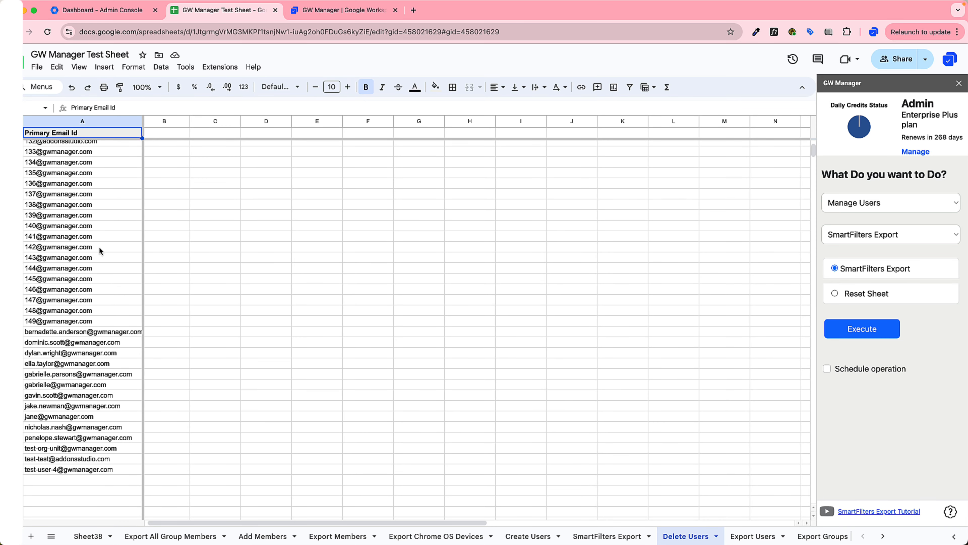
pyautogui.scroll(5, 100, 247)
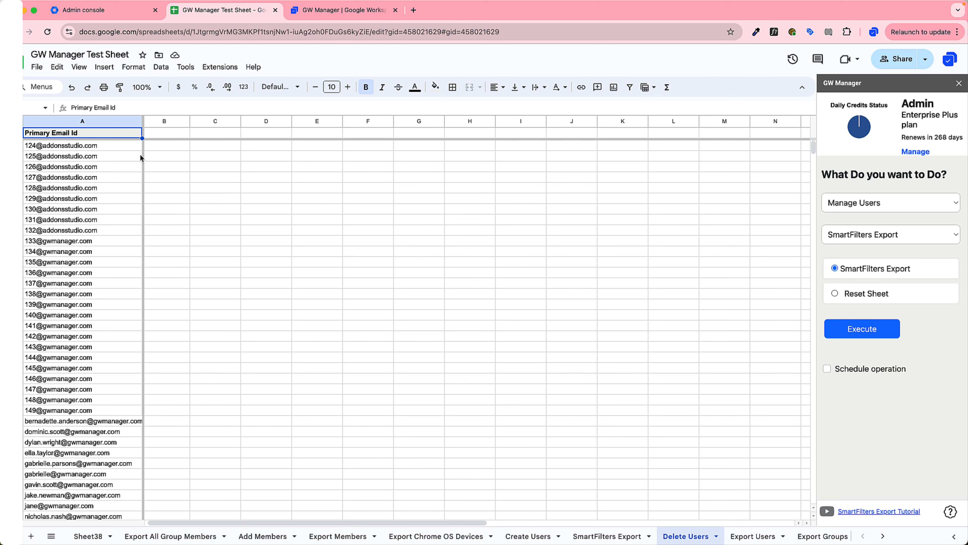
pyautogui.click(114, 147)
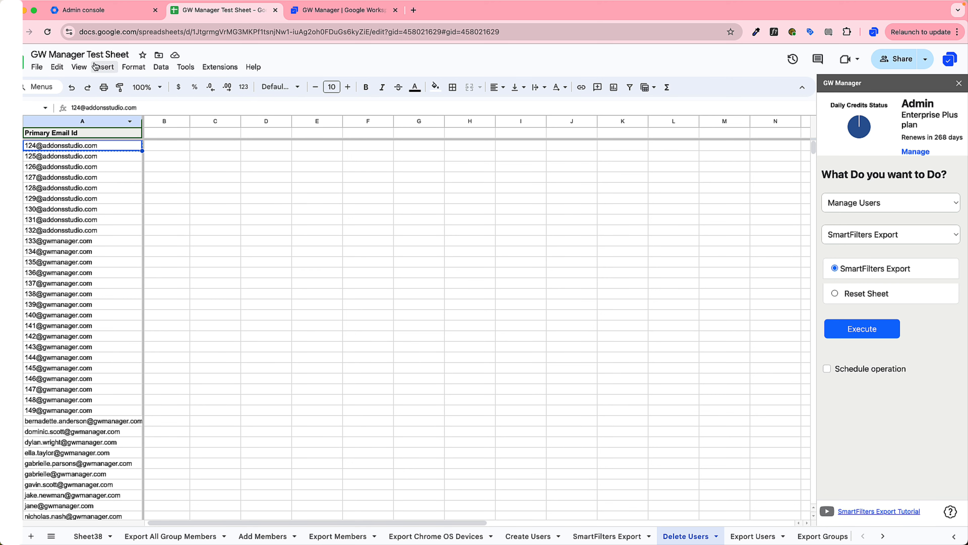
pyautogui.click(103, 11)
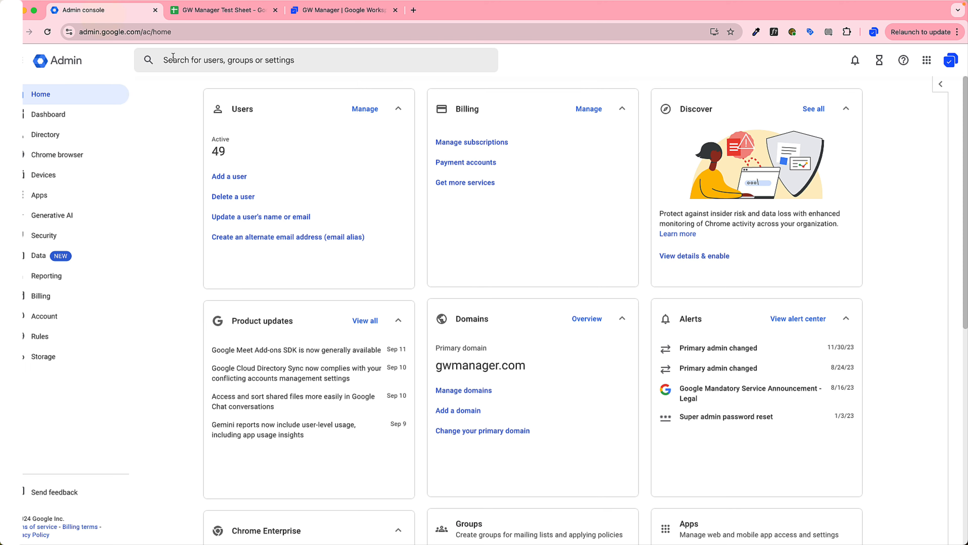
pyautogui.click(237, 67)
pyautogui.press('super+v')
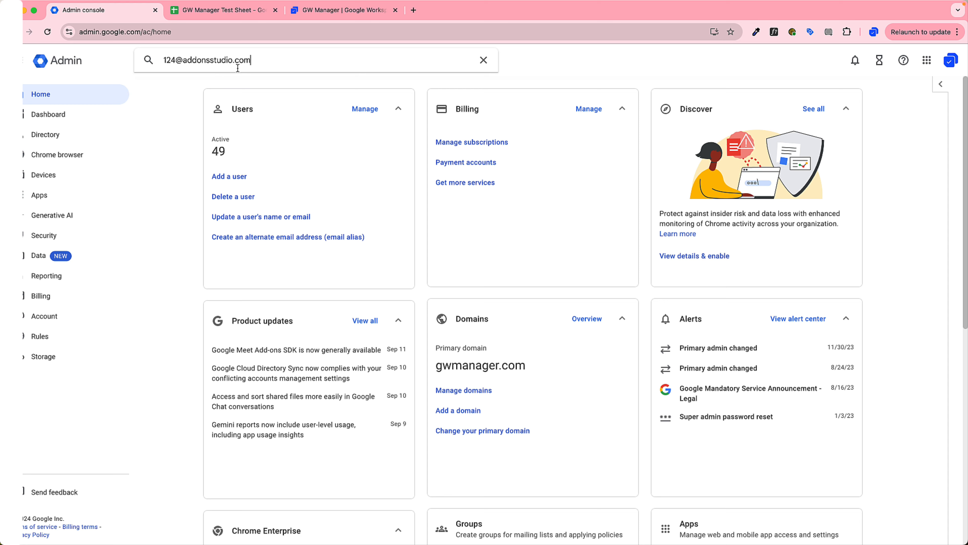
pyautogui.press('Return')
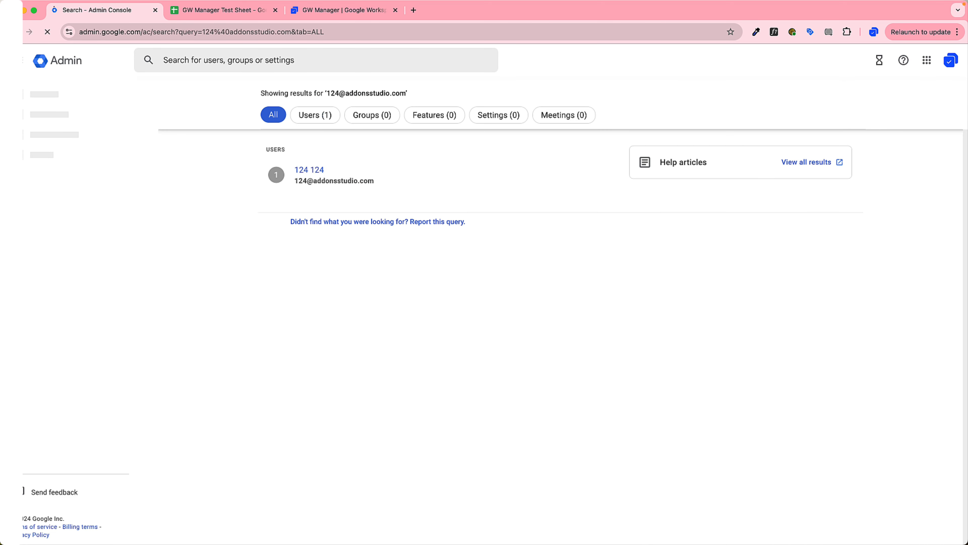
pyautogui.click(320, 171)
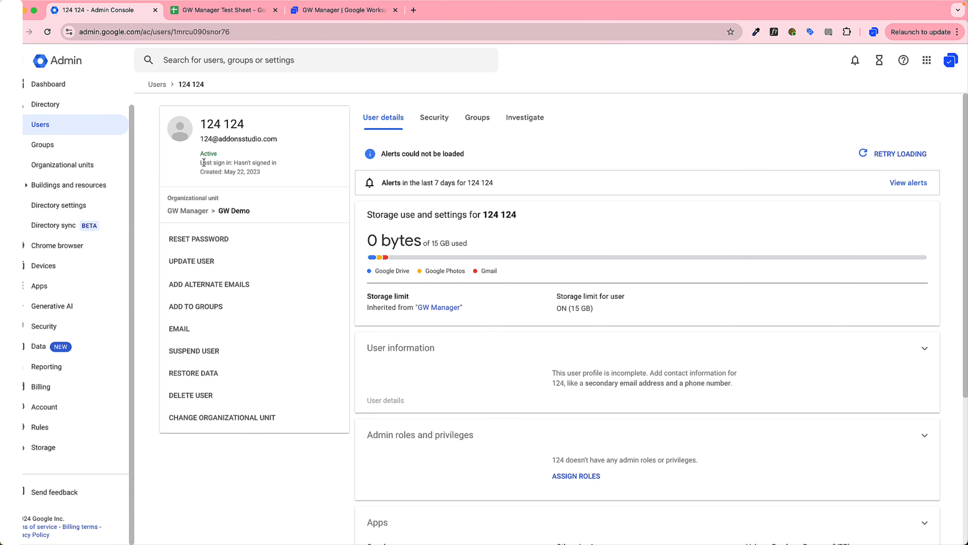
pyautogui.moveTo(200, 162); pyautogui.dragTo(286, 165)
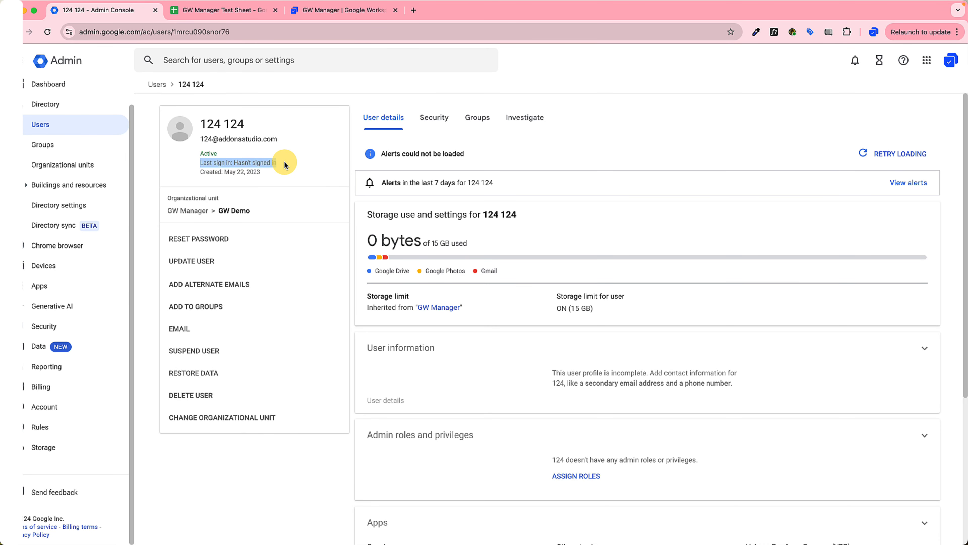
pyautogui.click(324, 169)
# Return to the GW Manager Test Sheet and execute the Delete Users operation on the exported list.
pyautogui.click(223, 10)
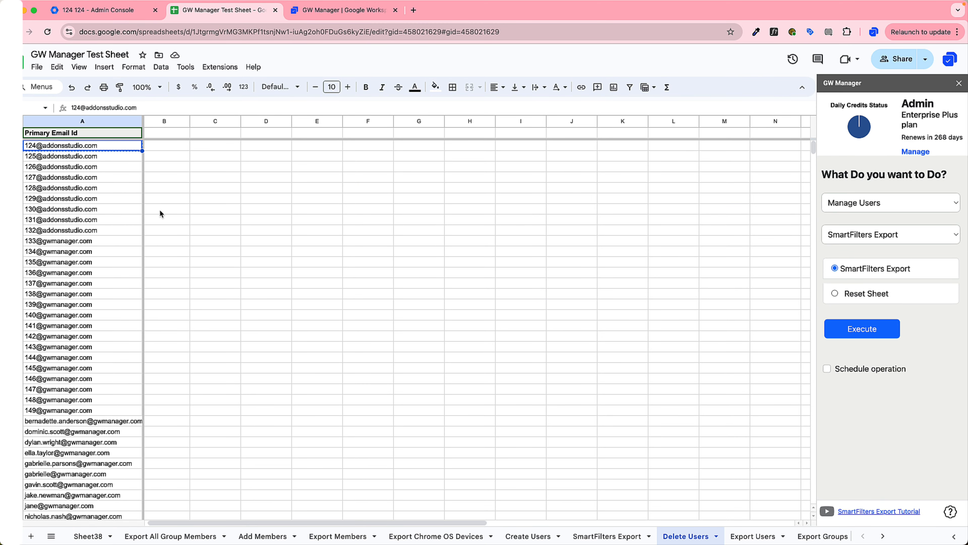
pyautogui.press('Escape')
pyautogui.click(853, 236)
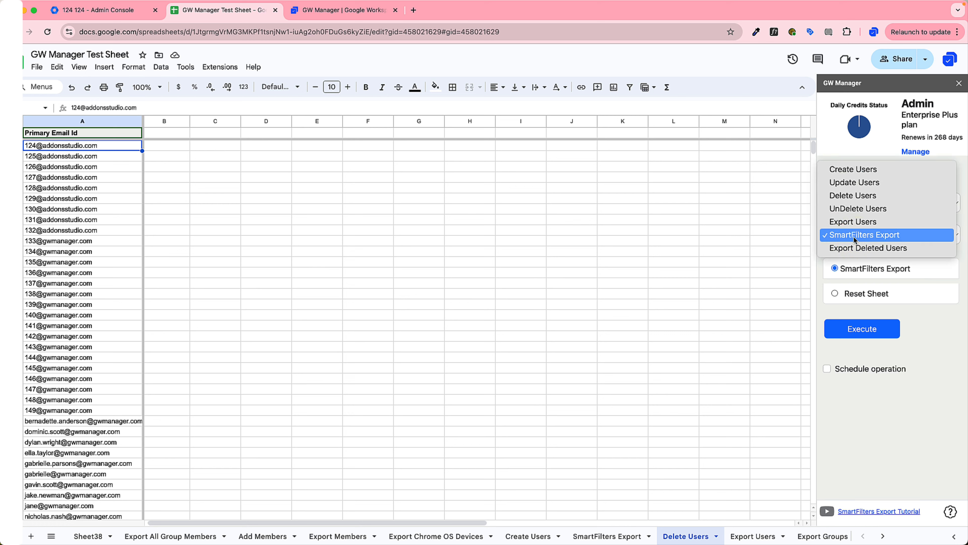
pyautogui.click(852, 195)
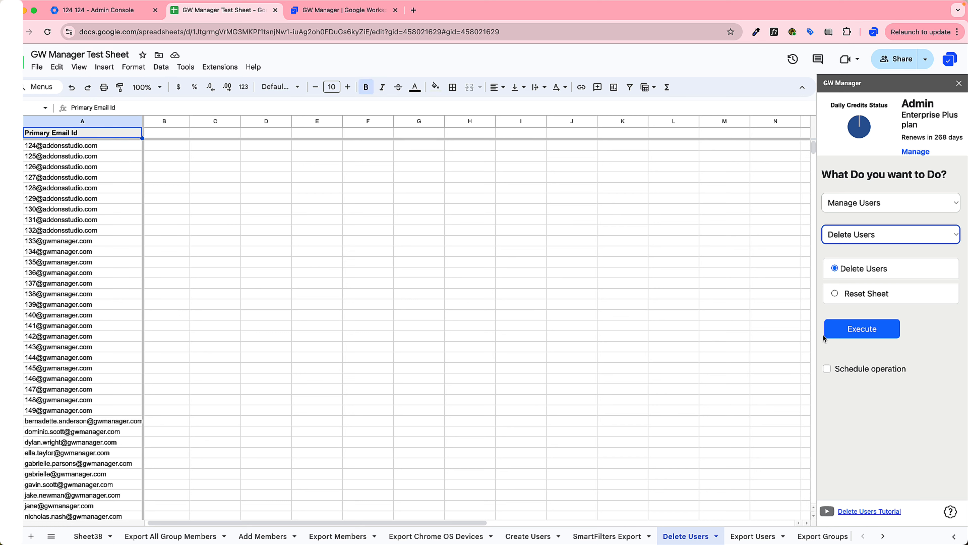
pyautogui.click(860, 333)
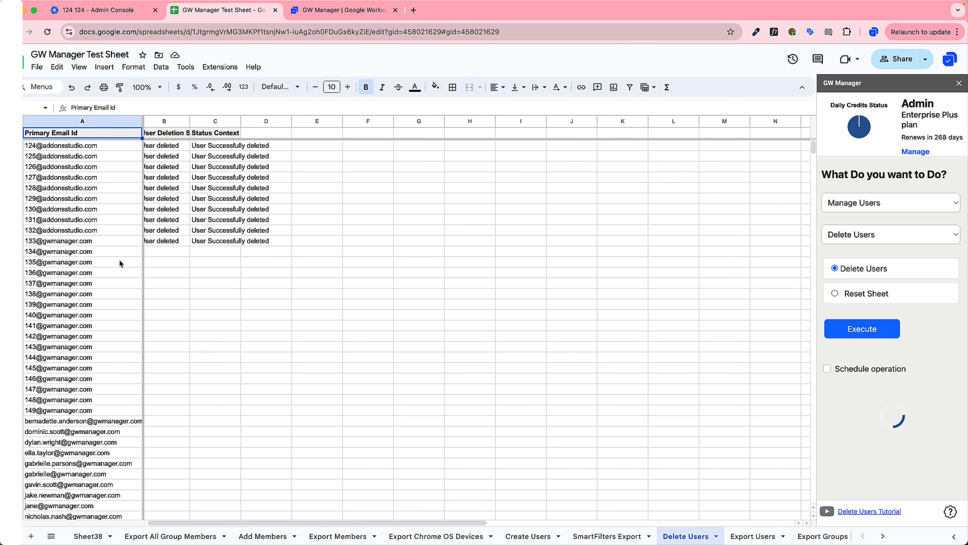
# Widen the Primary Email Id and User Deletion Status columns so their contents fit.
pyautogui.doubleClick(189, 121)
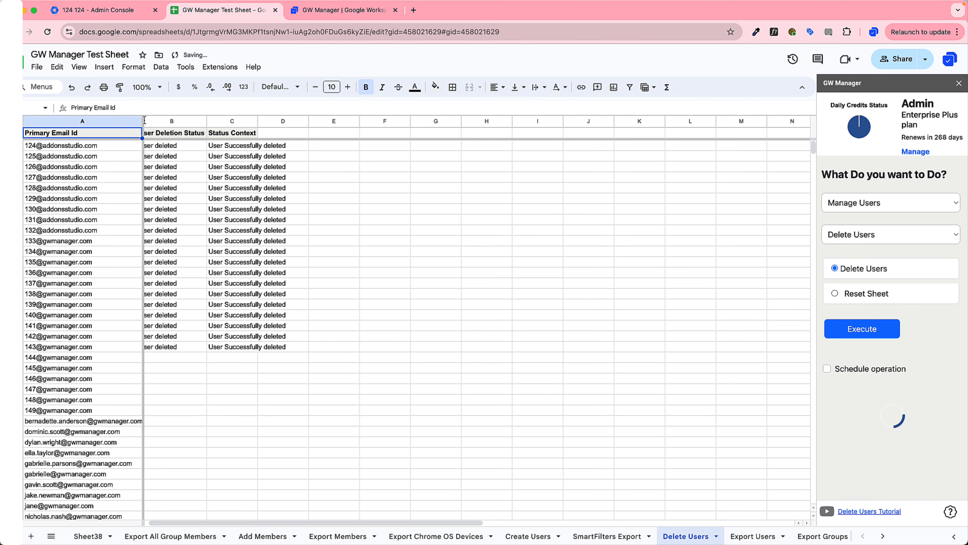
pyautogui.moveTo(142, 121); pyautogui.dragTo(145, 121)
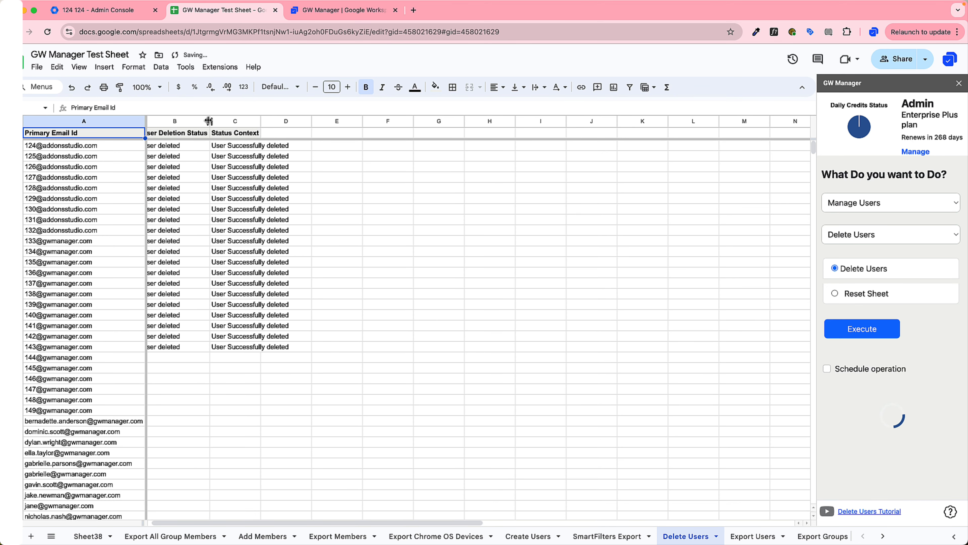
pyautogui.moveTo(211, 121); pyautogui.dragTo(259, 121)
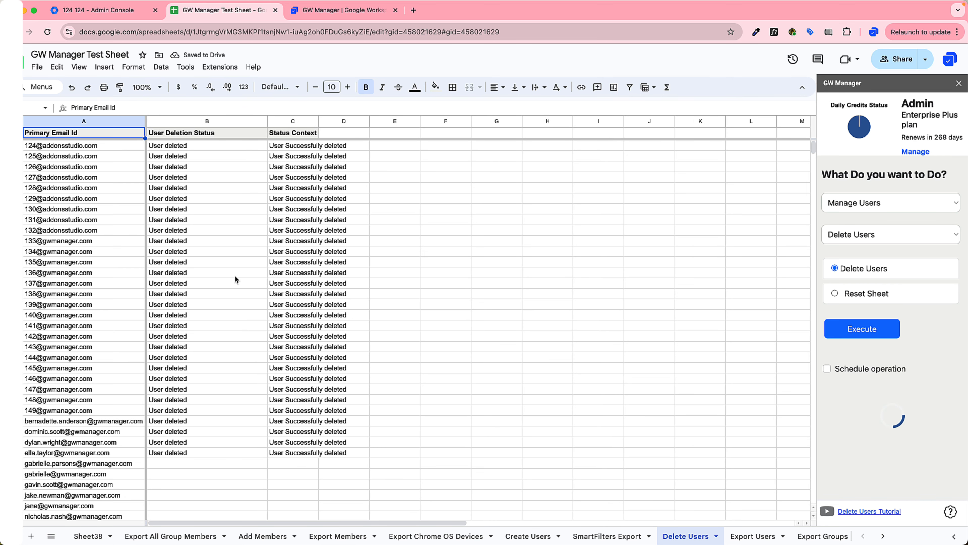
# Review the deletion status of the listed users and count the entries in the Primary Email Id column.
pyautogui.scroll(-5, 235, 275)
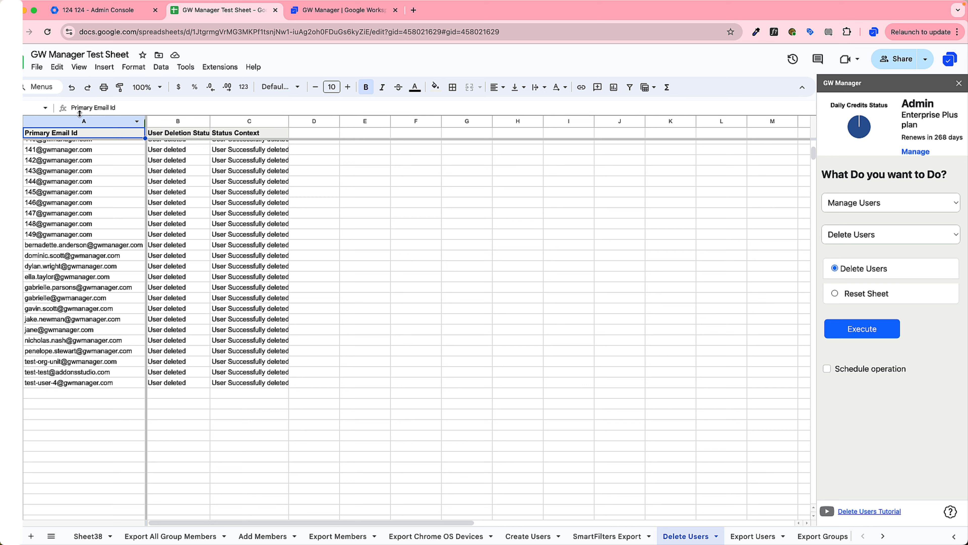
pyautogui.click(79, 120)
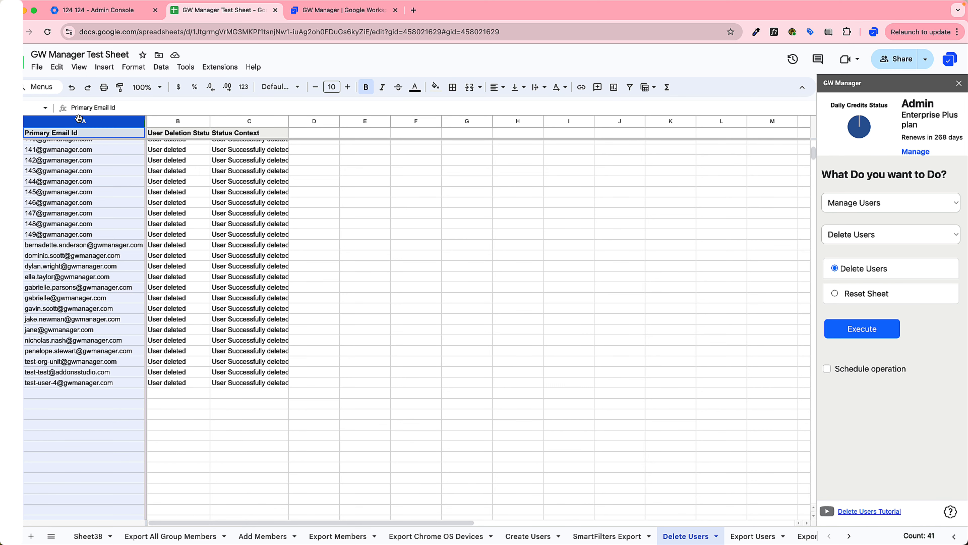
pyautogui.click(175, 152)
pyautogui.scroll(5, 111, 178)
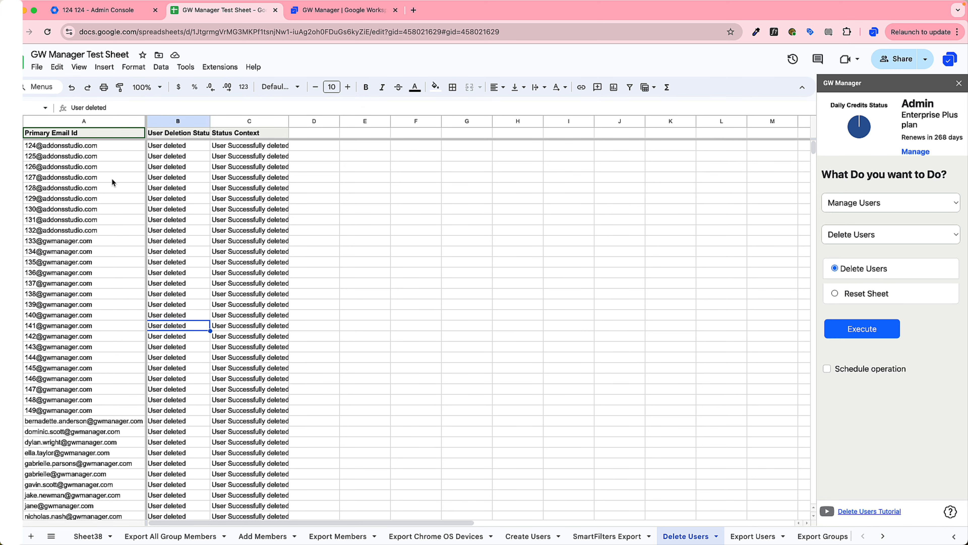
# Copy the first listed email address, reload that user's page in the Admin console, and go back to the console home page.
pyautogui.click(86, 149)
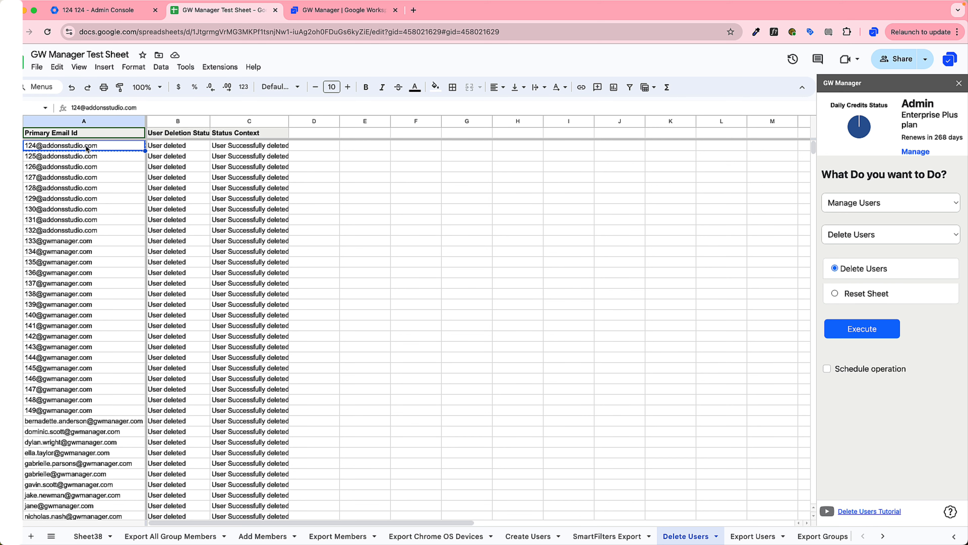
pyautogui.click(83, 11)
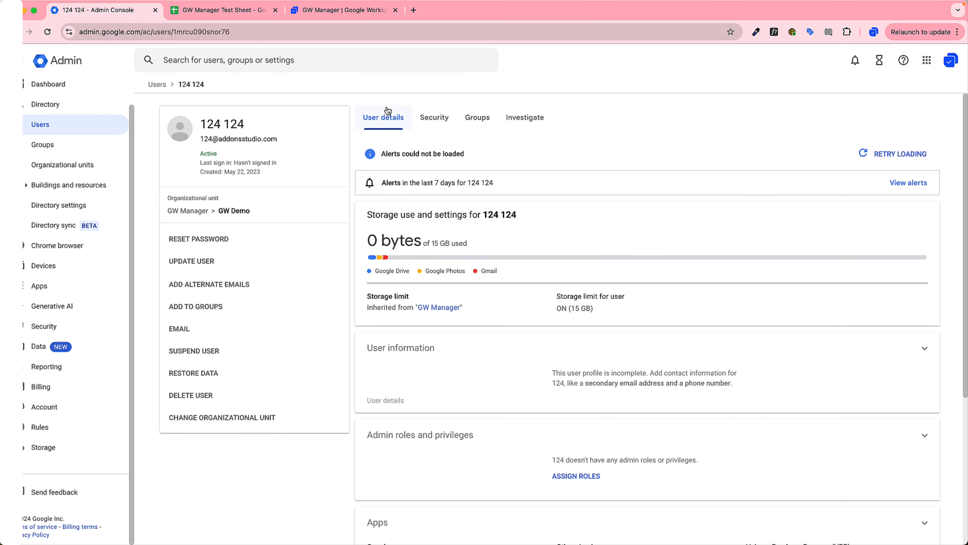
pyautogui.rightClick(573, 84)
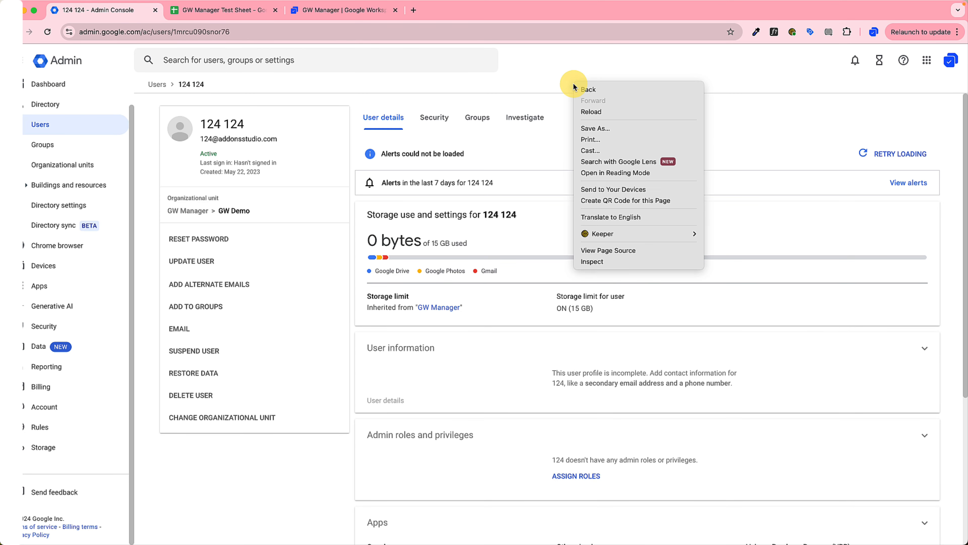
pyautogui.click(593, 111)
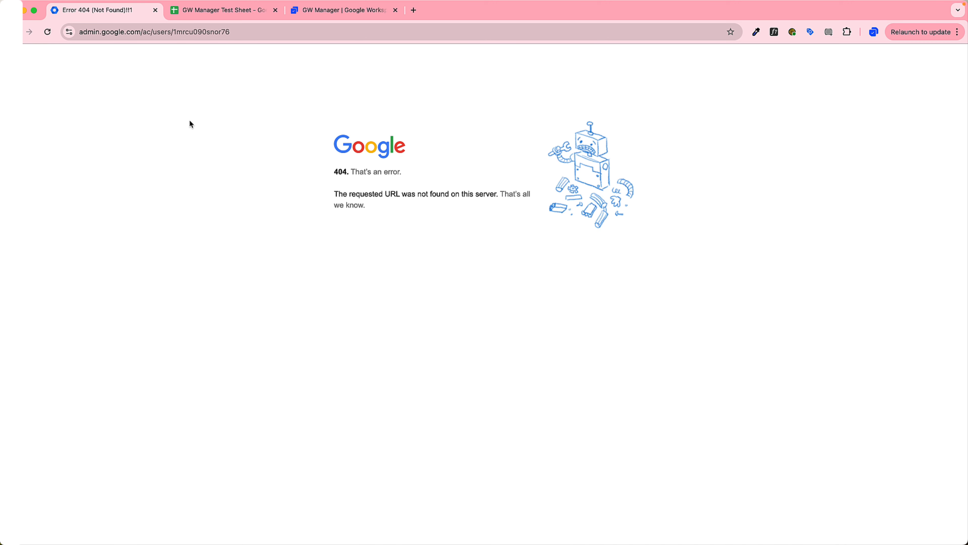
pyautogui.click(11, 32)
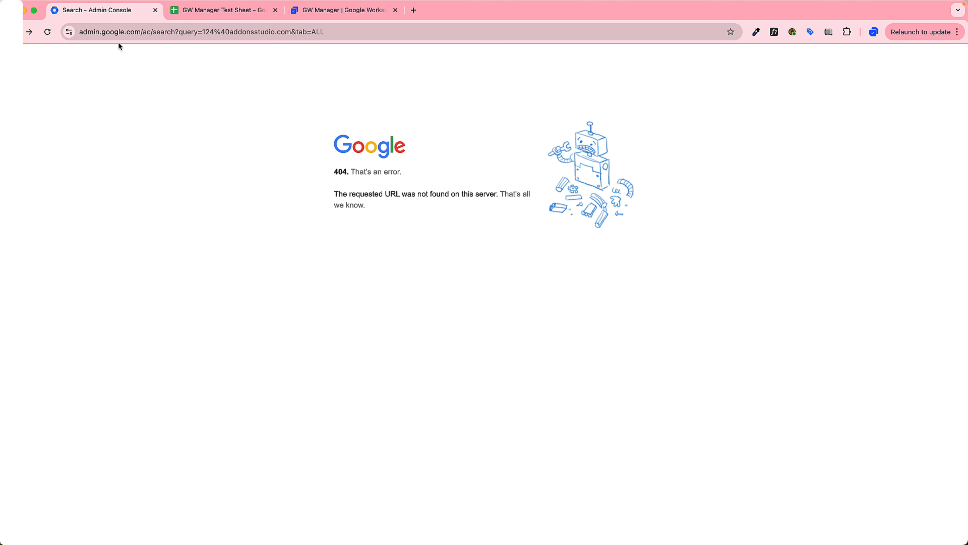
pyautogui.click(10, 32)
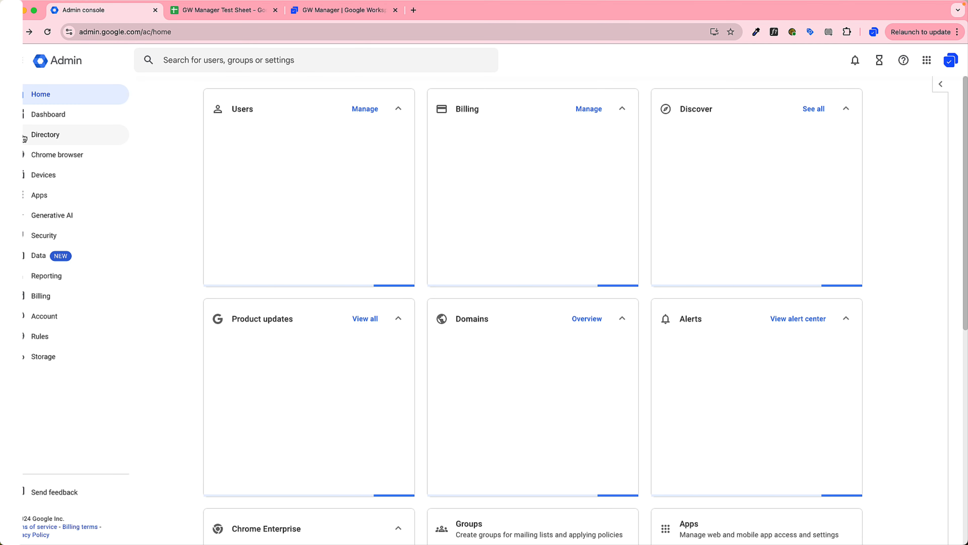
# Open the directory's user list and show the recently deleted users.
pyautogui.click(46, 134)
pyautogui.click(41, 155)
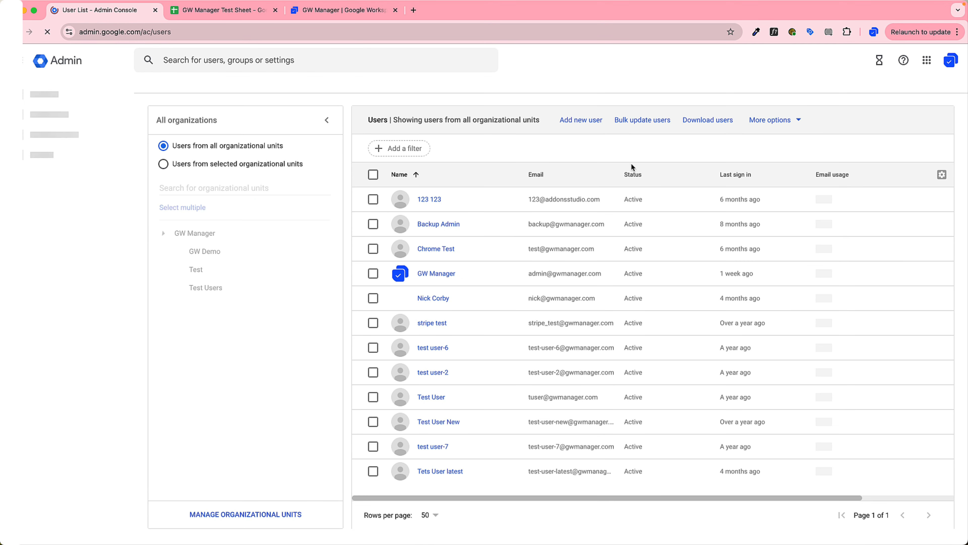
pyautogui.click(774, 119)
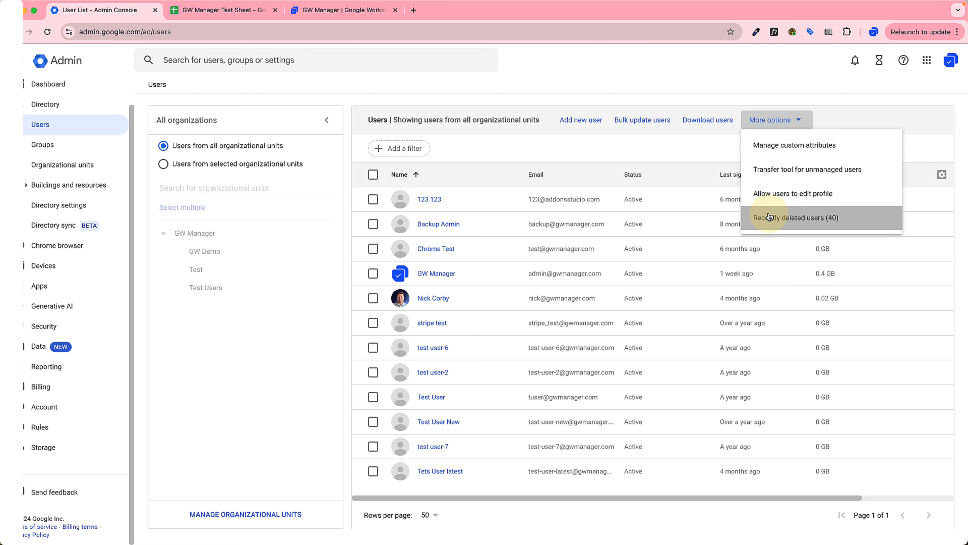
pyautogui.click(769, 216)
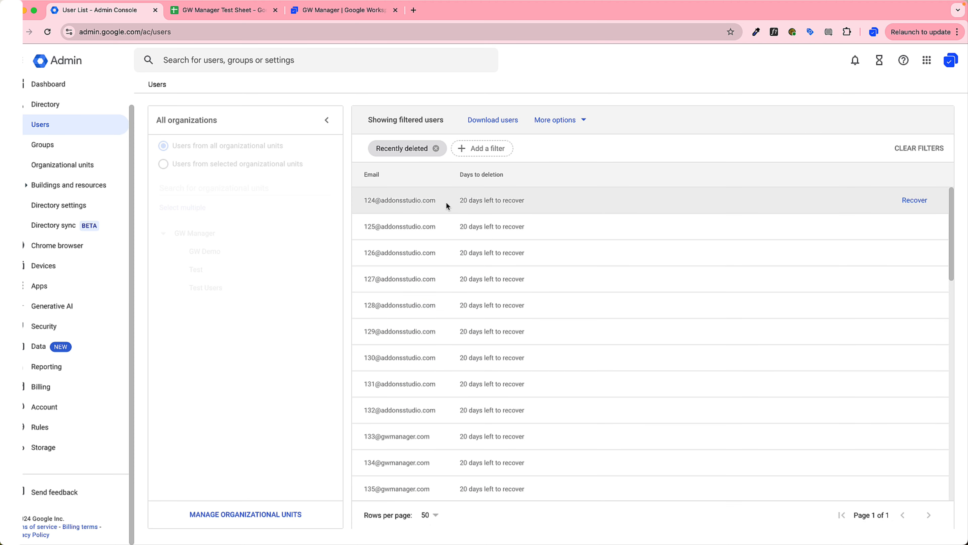
# Find the copied email address among the recently deleted users and review the list to its end.
pyautogui.press('super+f')
pyautogui.press('super+v')
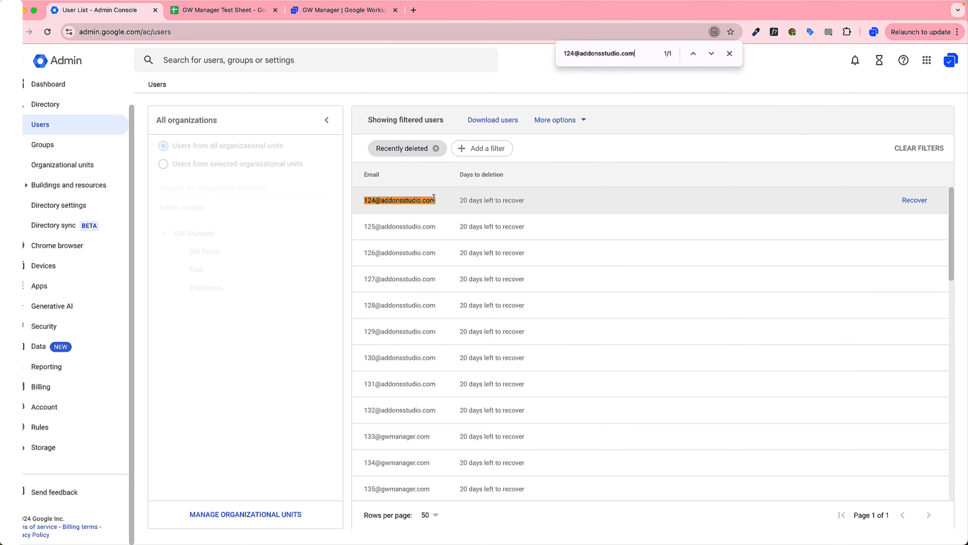
pyautogui.press('Escape')
pyautogui.scroll(-15, 385, 257)
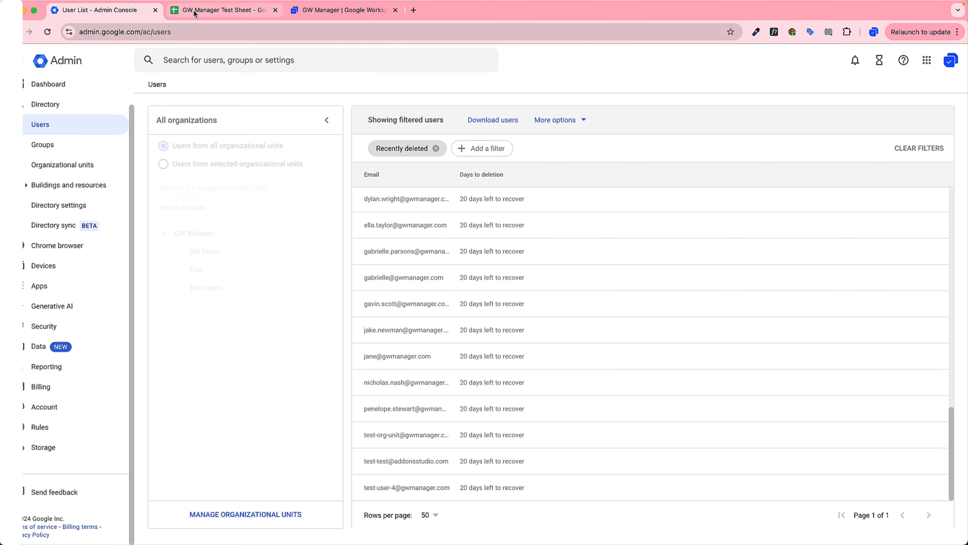
# Switch back to the GW Manager Test Sheet and compare its Delete Users entries, from last to first, with the recently deleted users.
pyautogui.click(221, 10)
pyautogui.scroll(-5, 155, 260)
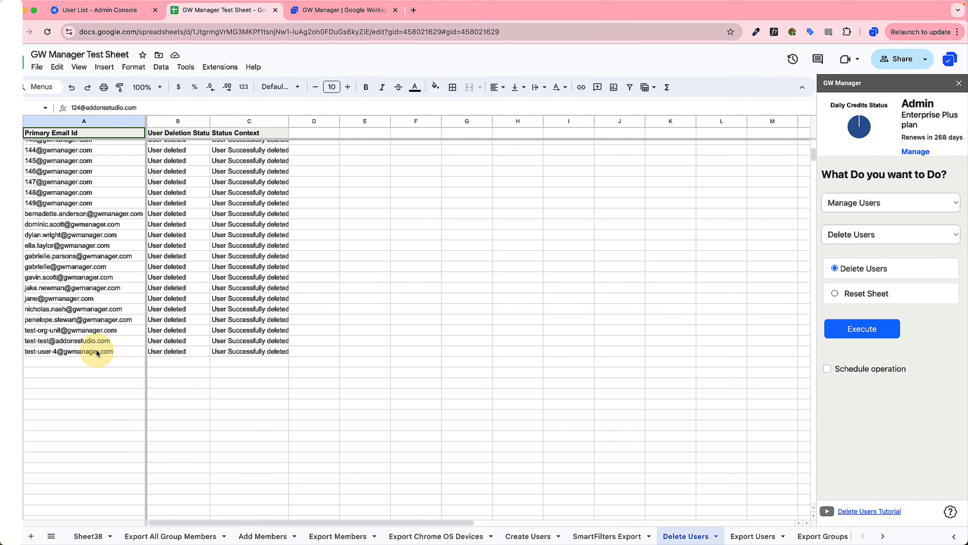
pyautogui.scroll(5, 92, 214)
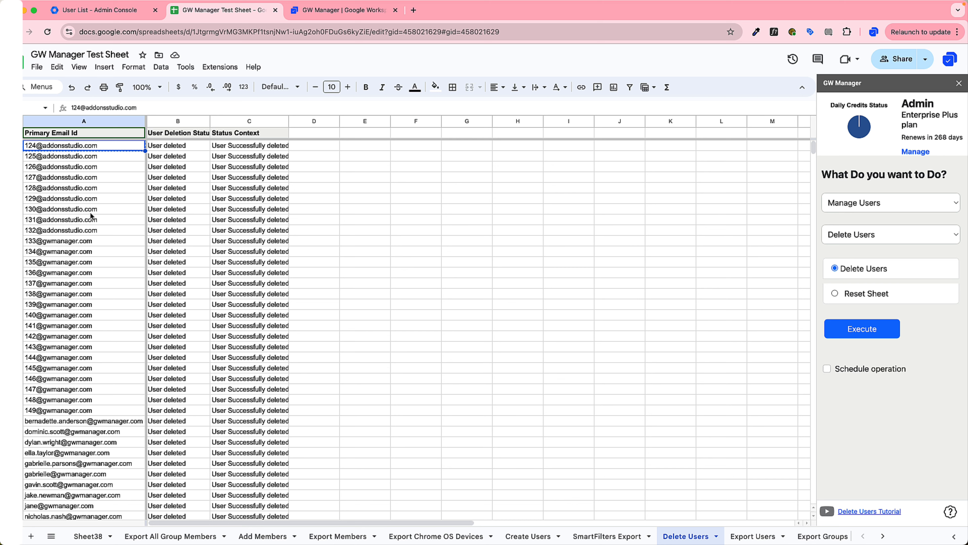
# Open the list of features that GW Manager offers.
pyautogui.click(843, 206)
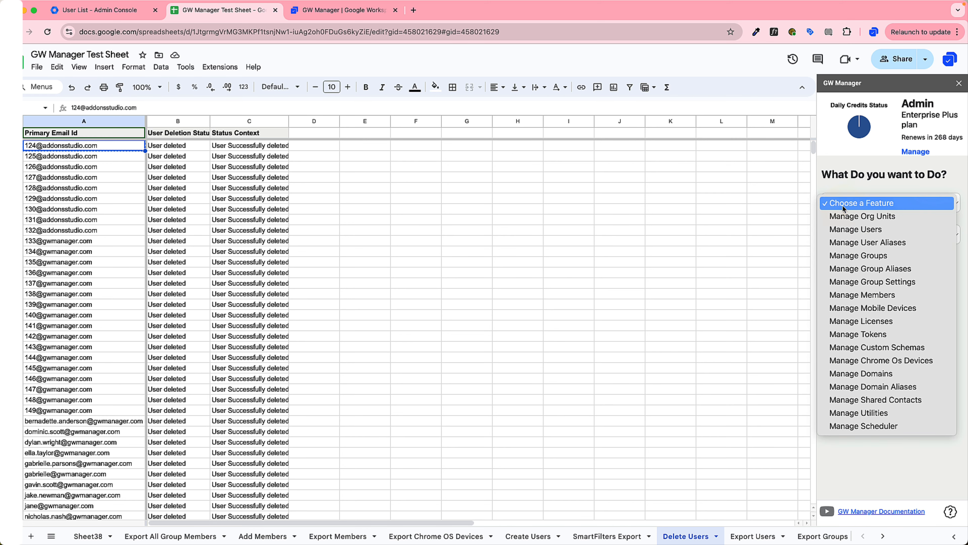